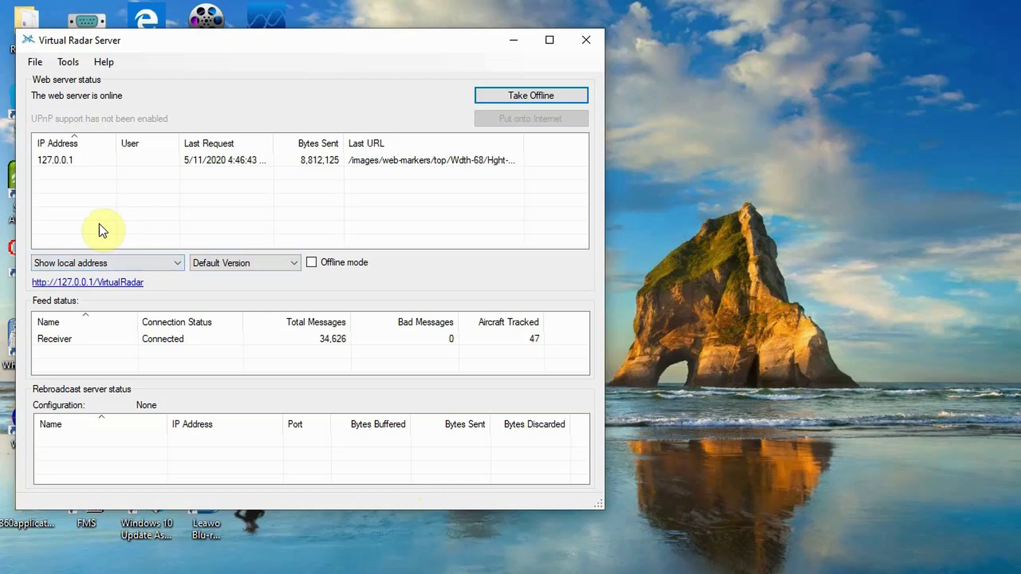
Confirm the web server is online and the Receiver is connected with 47 aircraft, then open Tools
{"action": "left_click", "coordinate": [75, 61]}
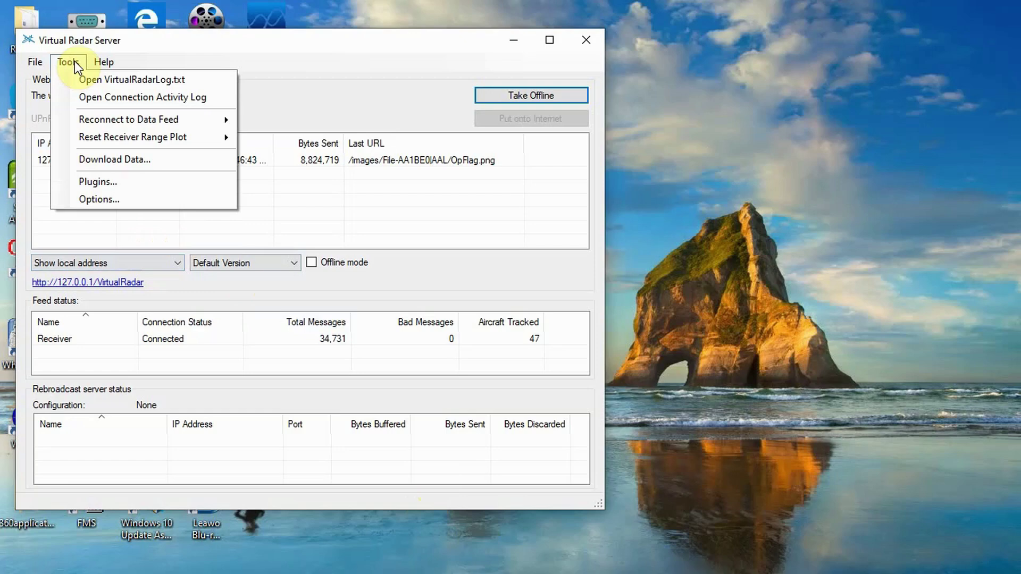
Go to Options > Receivers > Receiver and launch the receiver configuration Wizard
{"action": "left_click", "coordinate": [105, 200]}
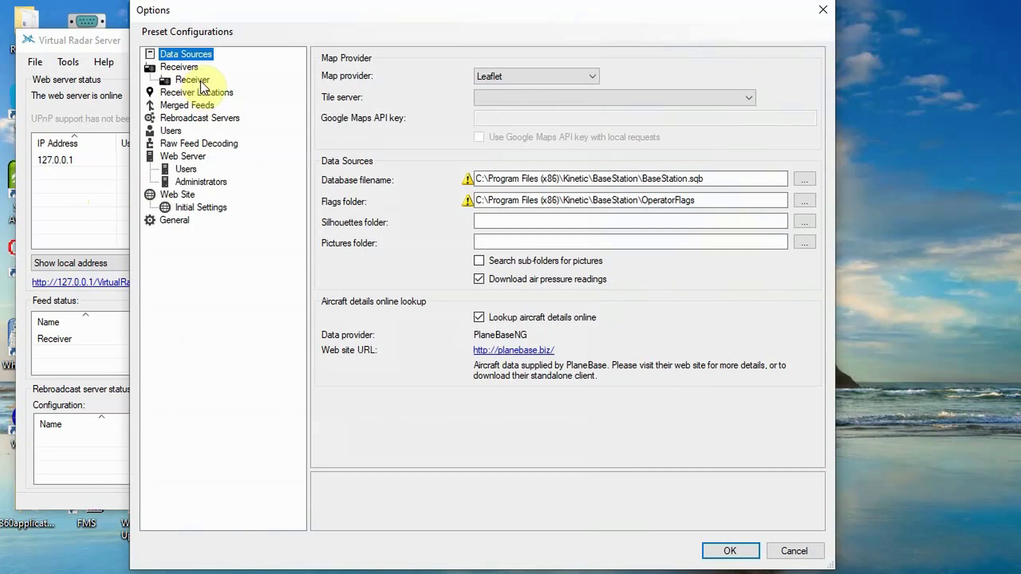
{"action": "left_click", "coordinate": [201, 81]}
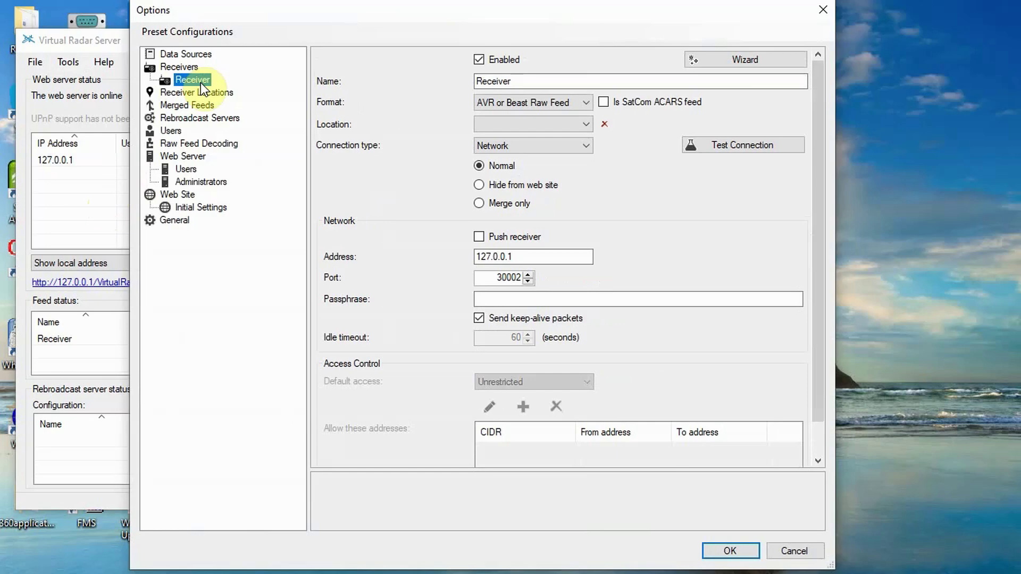
{"action": "left_click", "coordinate": [751, 62]}
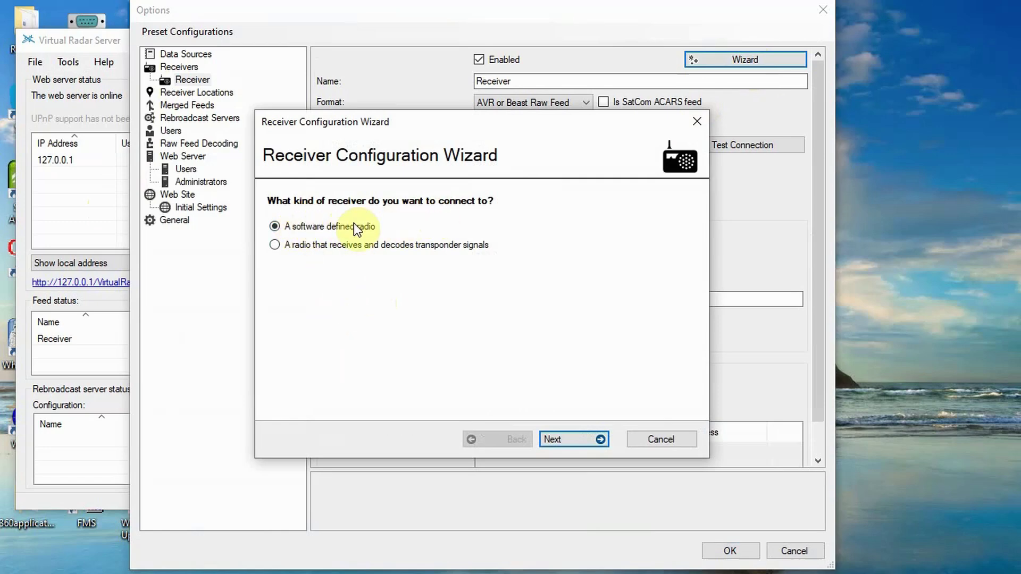
Set the receiver to a Dump1090 software defined radio running locally (127.0.0.1, port 30002)
{"action": "left_click", "coordinate": [571, 440]}
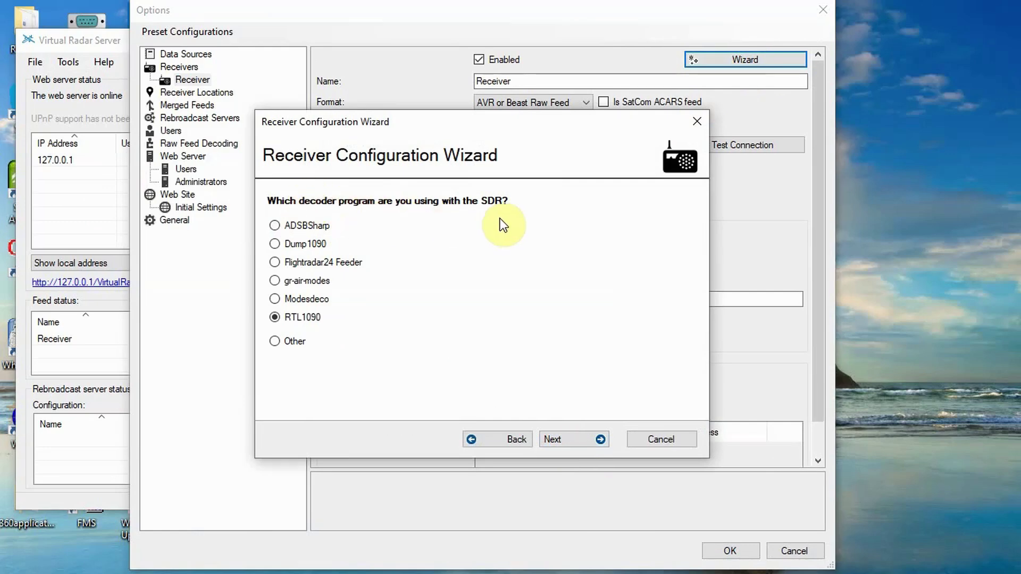
{"action": "left_click", "coordinate": [275, 244]}
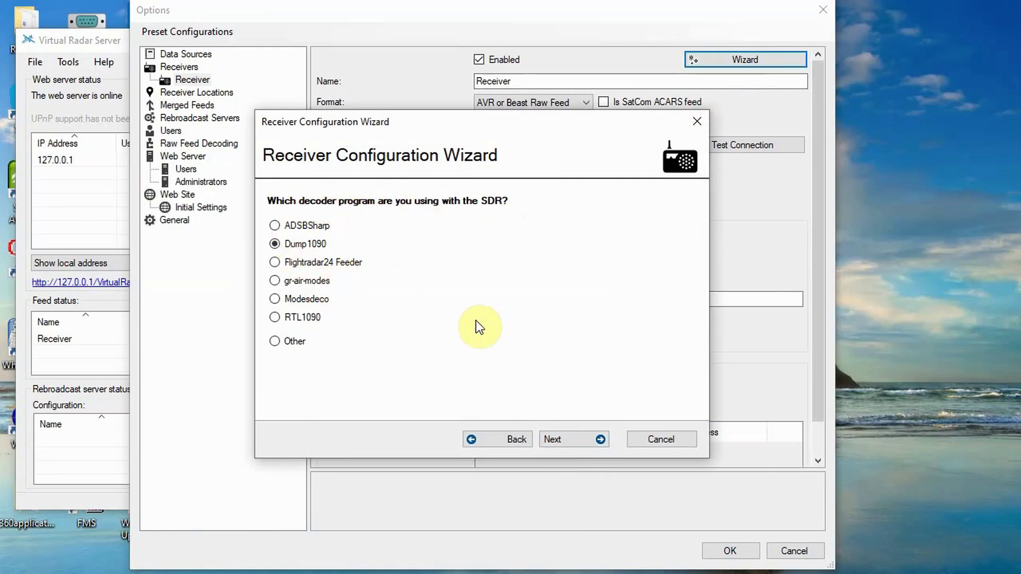
{"action": "left_click", "coordinate": [567, 438]}
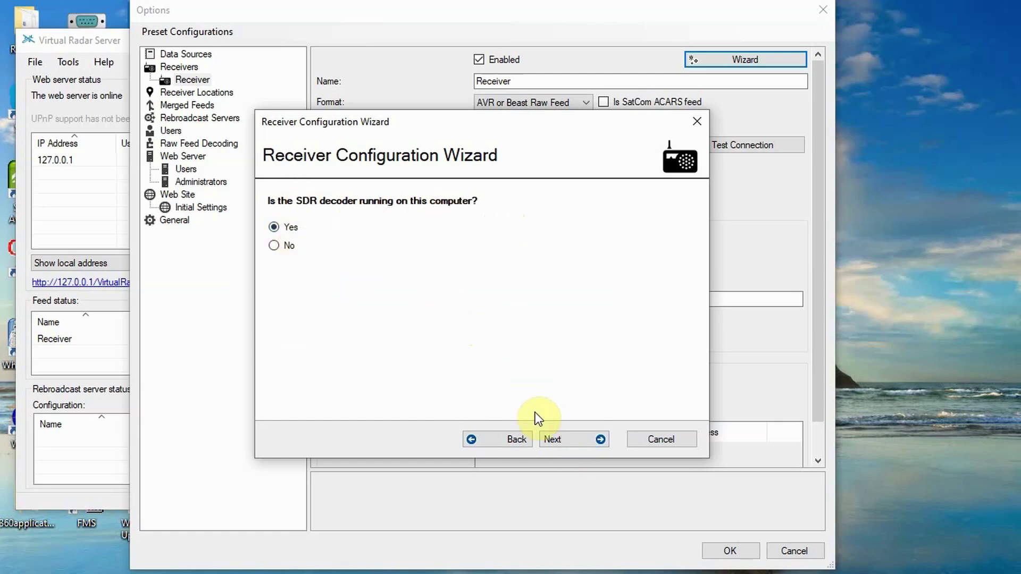
{"action": "left_click", "coordinate": [557, 440]}
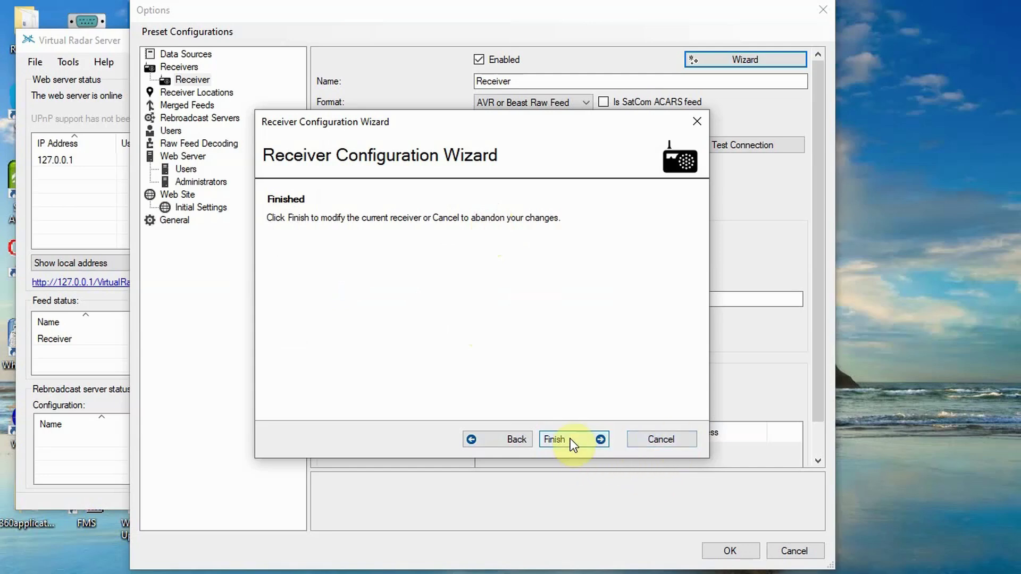
{"action": "left_click", "coordinate": [653, 442]}
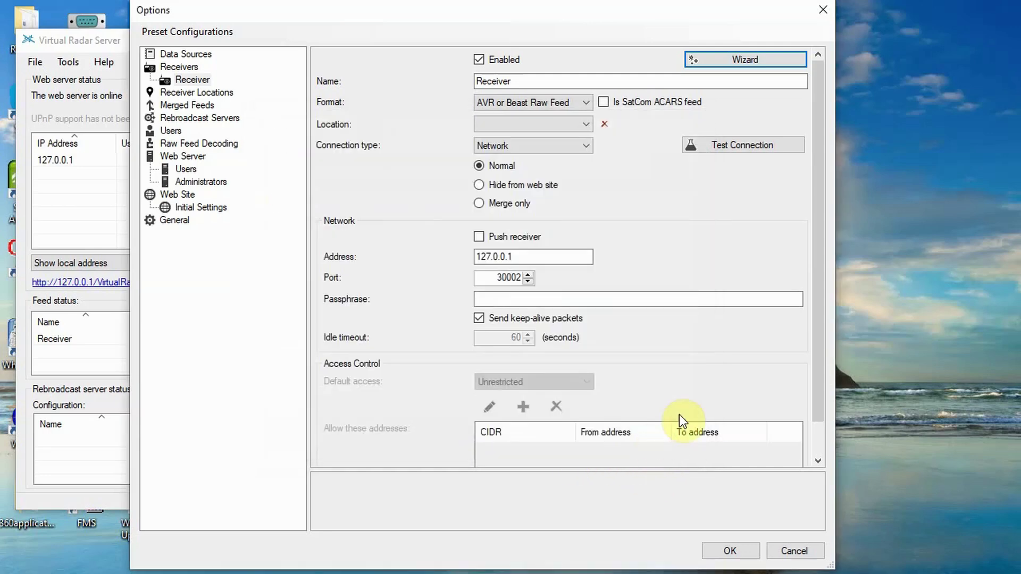
Confirm the 127.0.0.1 port 30002 receiver connects successfully and save the Options
{"action": "left_click", "coordinate": [743, 147]}
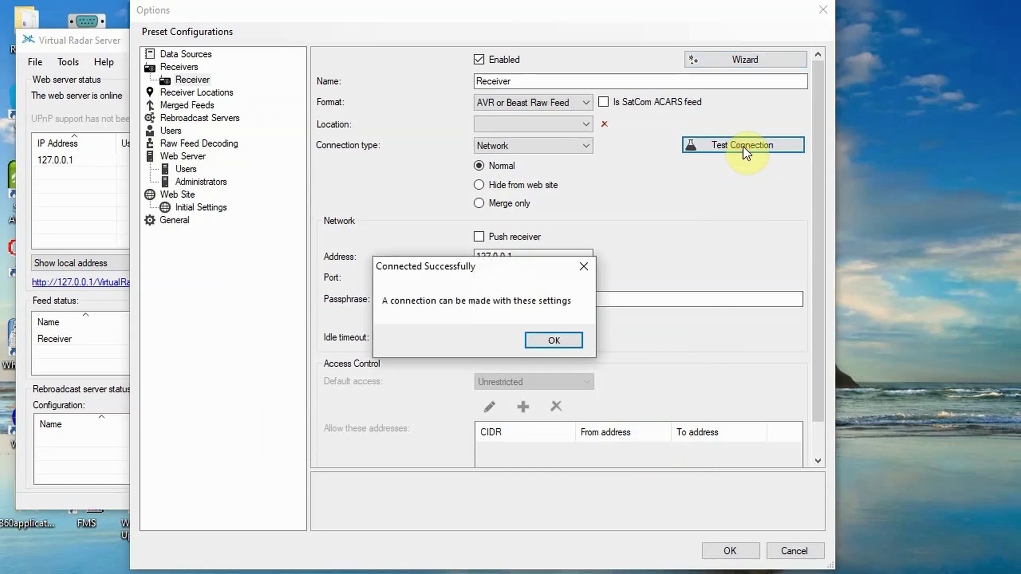
{"action": "left_click", "coordinate": [554, 340]}
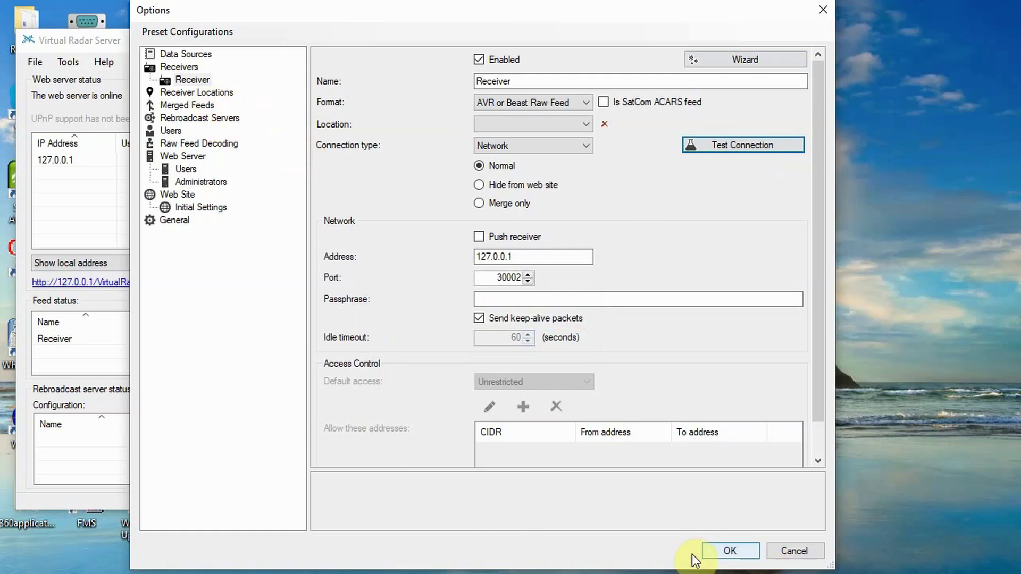
{"action": "left_click", "coordinate": [722, 551]}
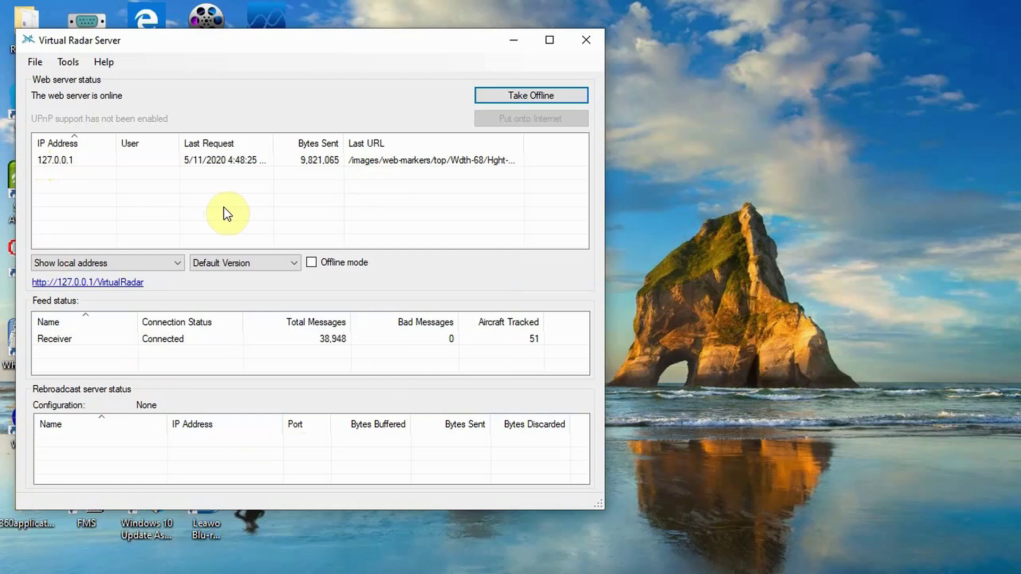
{"action": "left_click", "coordinate": [112, 283]}
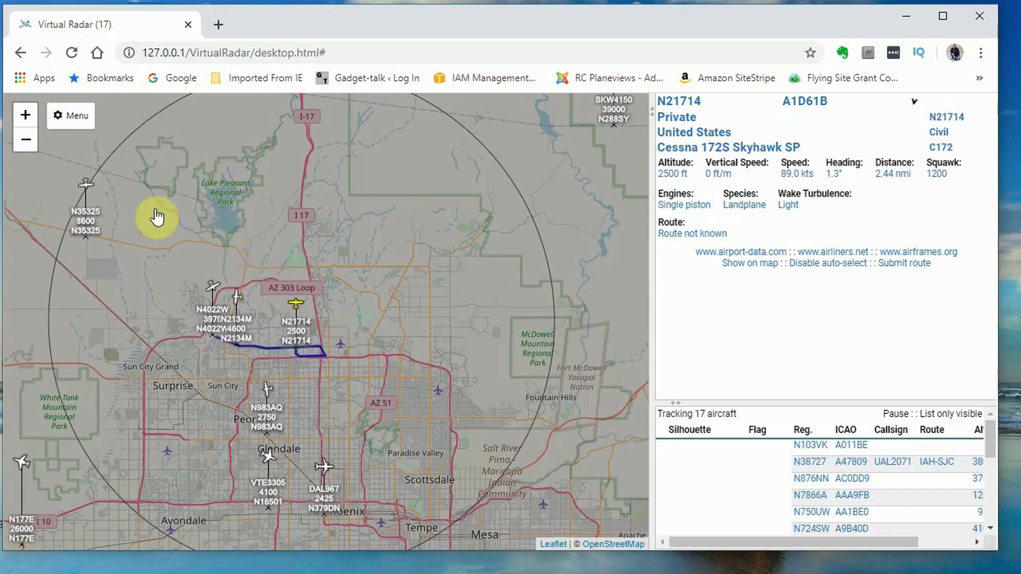
Show the web site's Menu at the top left of the live aircraft map
{"action": "left_click", "coordinate": [77, 115]}
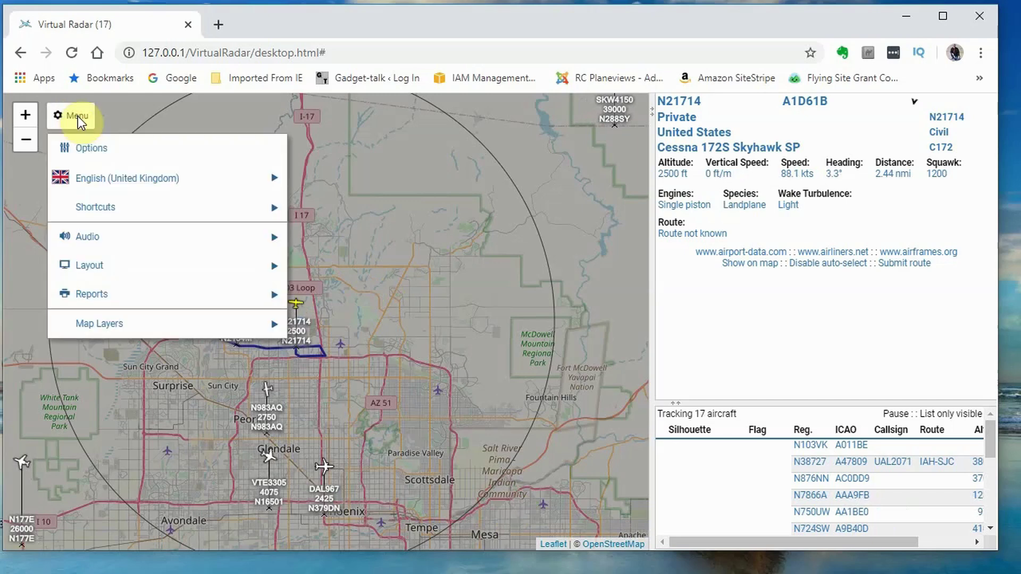
Review the General options: Nautical Miles, Feet, Knots and Inches of Mercury
{"action": "left_click", "coordinate": [83, 151]}
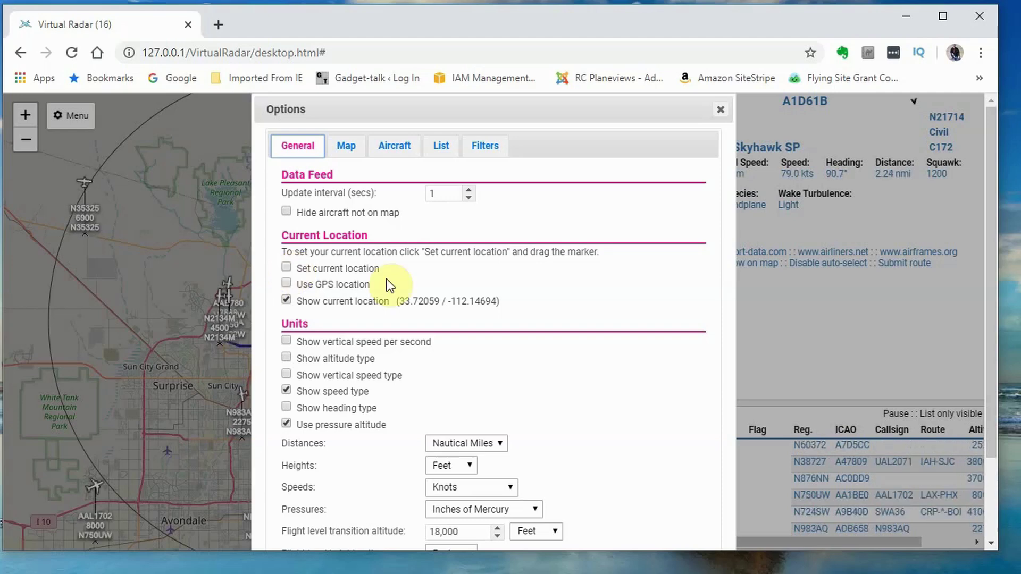
{"action": "scroll", "coordinate": [388, 278], "scroll_direction": "down", "scroll_amount": 2}
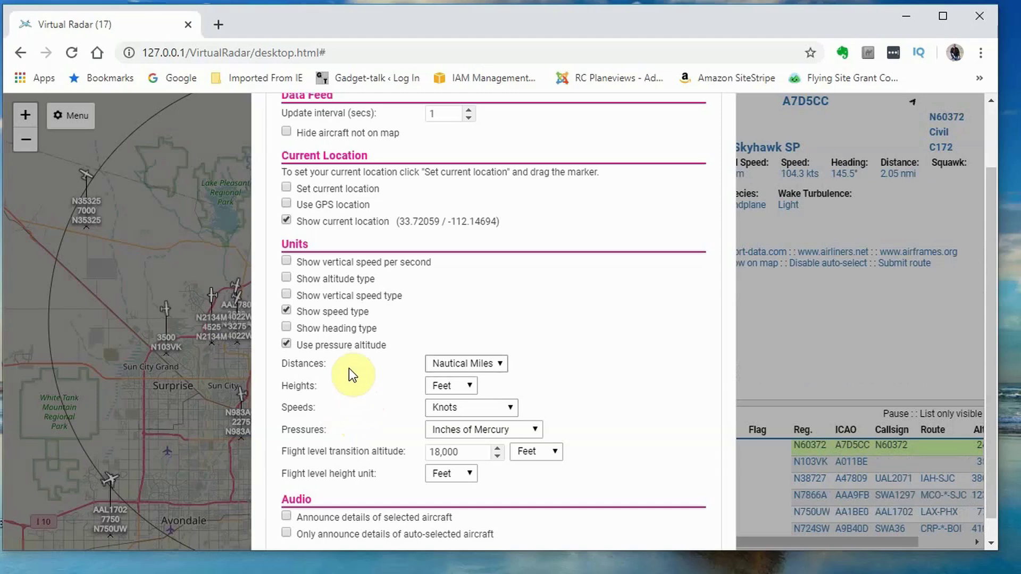
{"action": "scroll", "coordinate": [348, 368], "scroll_direction": "up", "scroll_amount": 2}
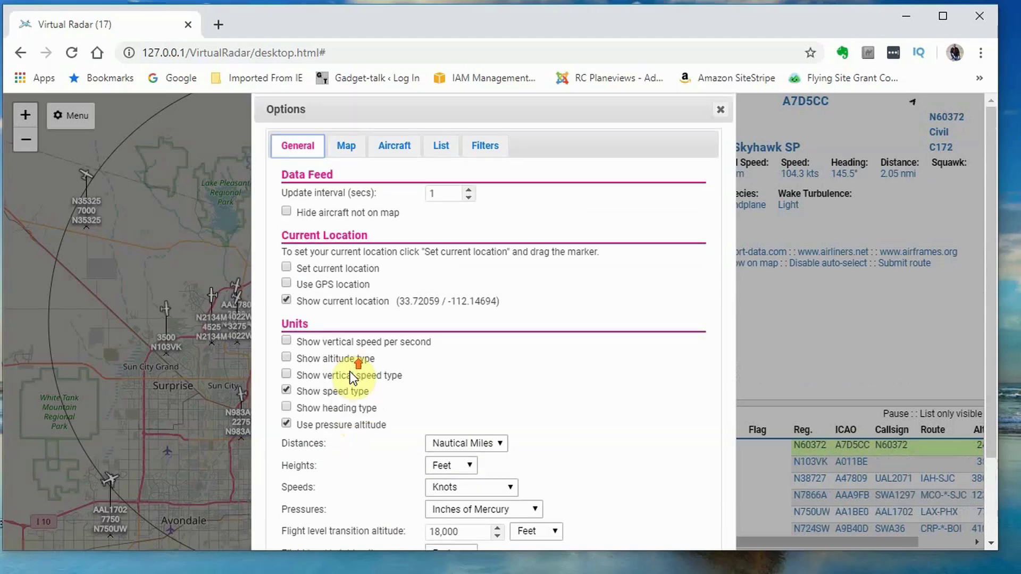
{"action": "left_click", "coordinate": [351, 148]}
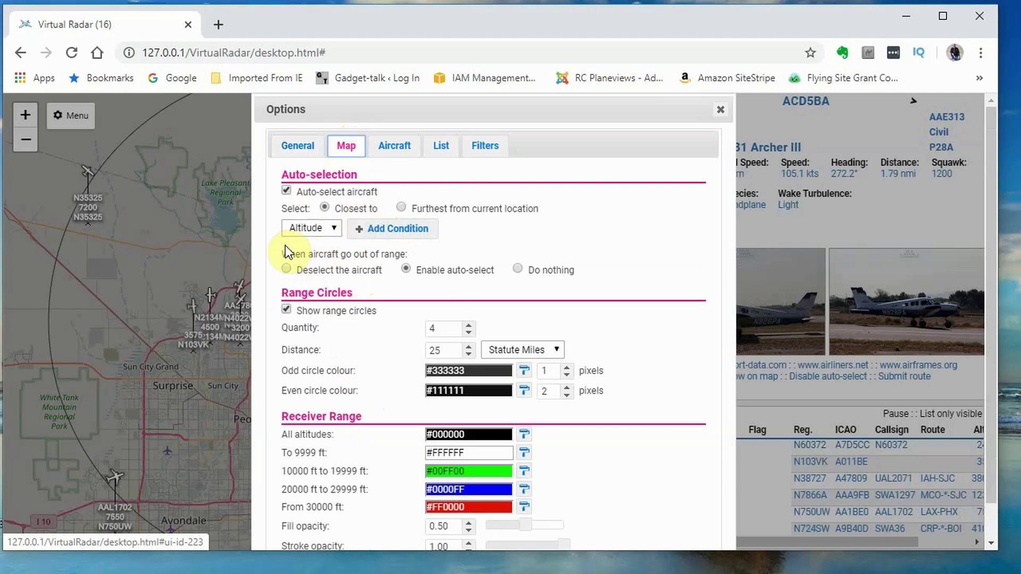
Keep Altitude as the auto-select condition and review the 25-mile range circle settings
{"action": "left_click", "coordinate": [336, 227]}
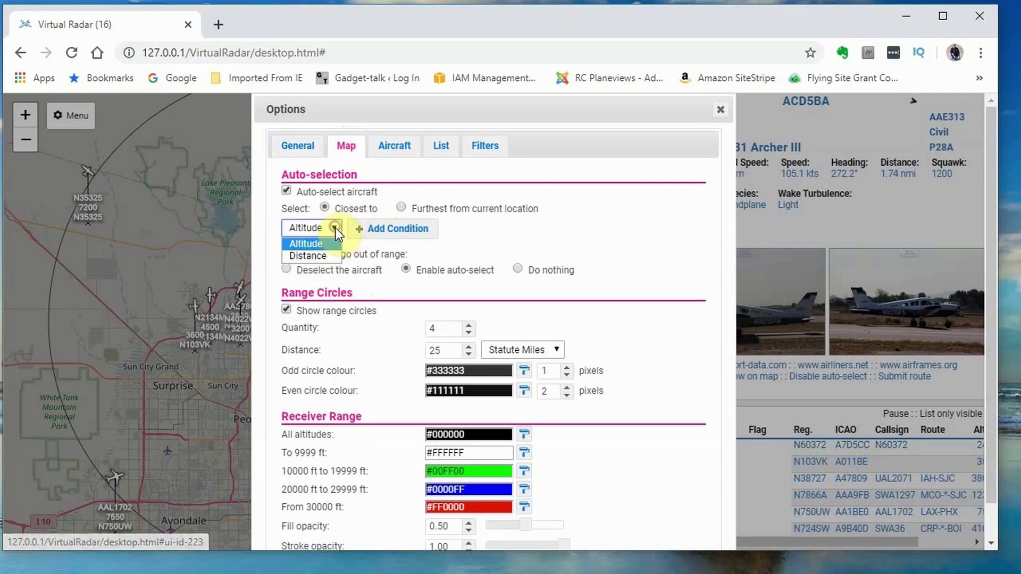
{"action": "left_click", "coordinate": [335, 227]}
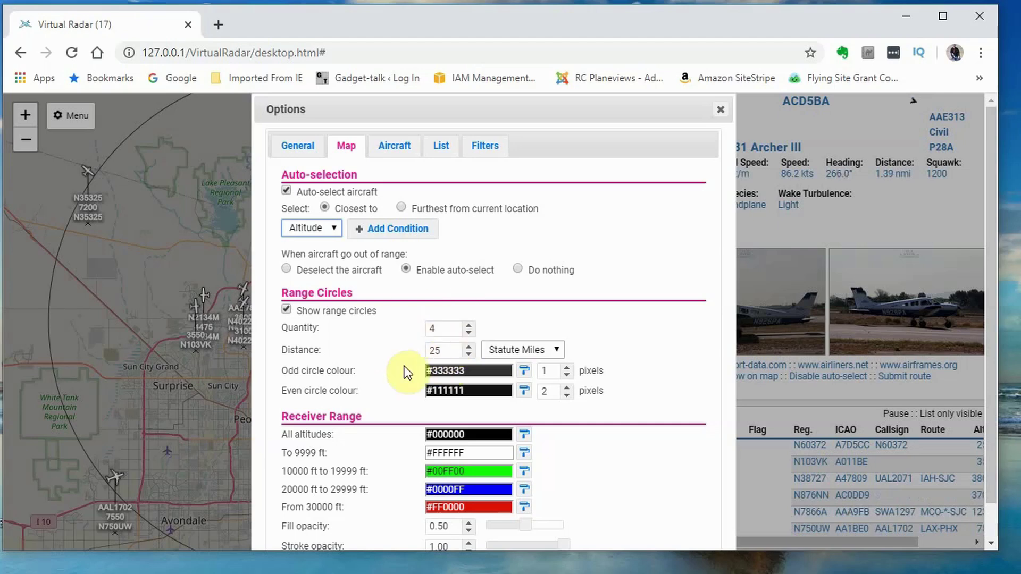
{"action": "scroll", "coordinate": [367, 445], "scroll_direction": "down", "scroll_amount": 1}
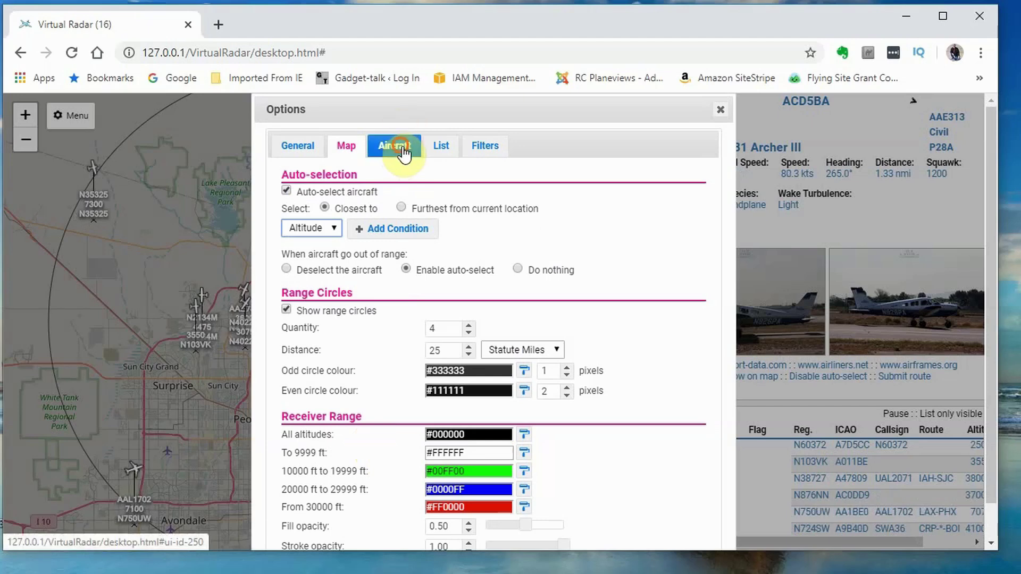
{"action": "left_click", "coordinate": [404, 146]}
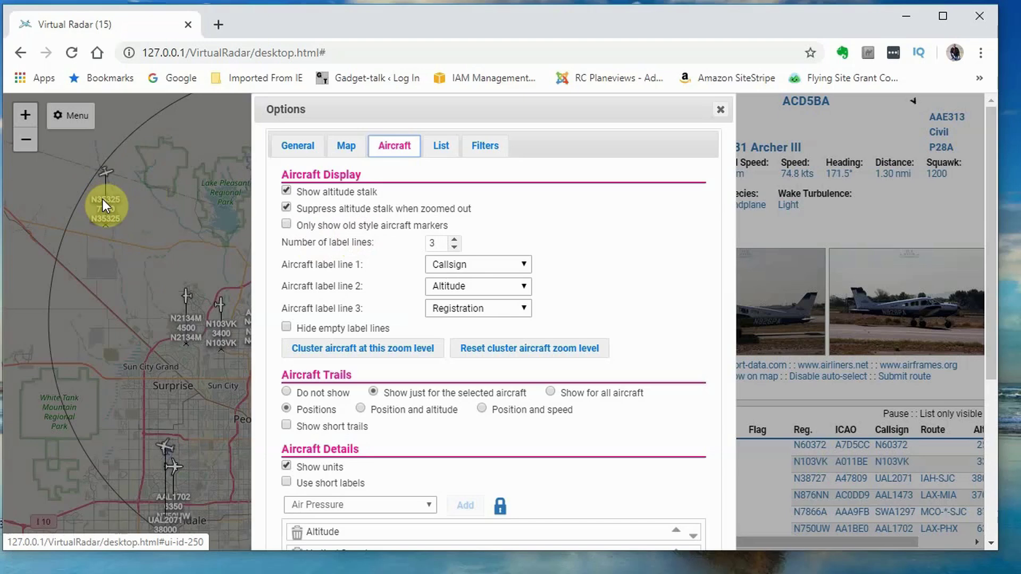
Keep Callsign on label line 1 of three label lines: Callsign, Altitude, Registration
{"action": "left_click", "coordinate": [526, 263]}
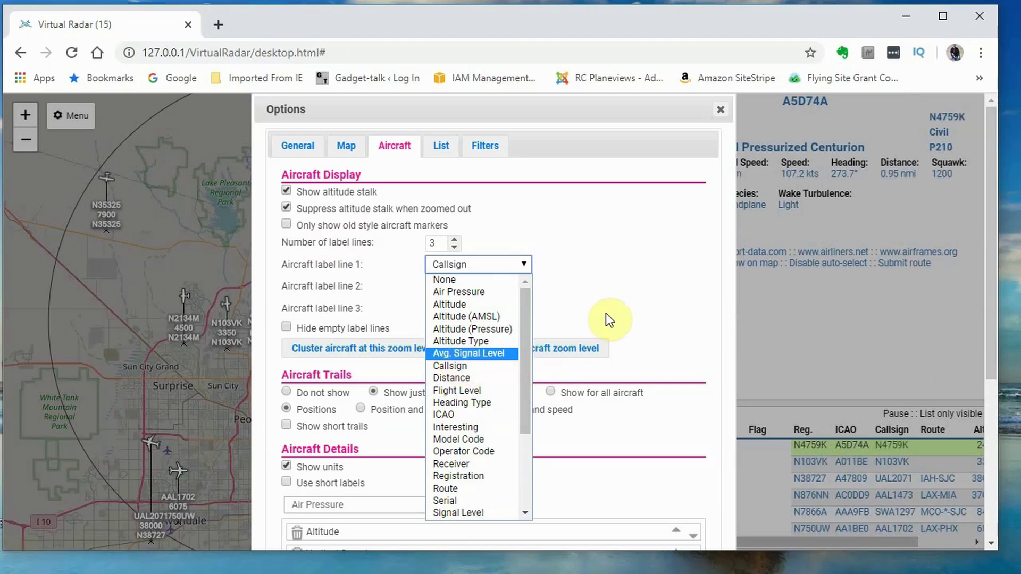
{"action": "left_click", "coordinate": [618, 243]}
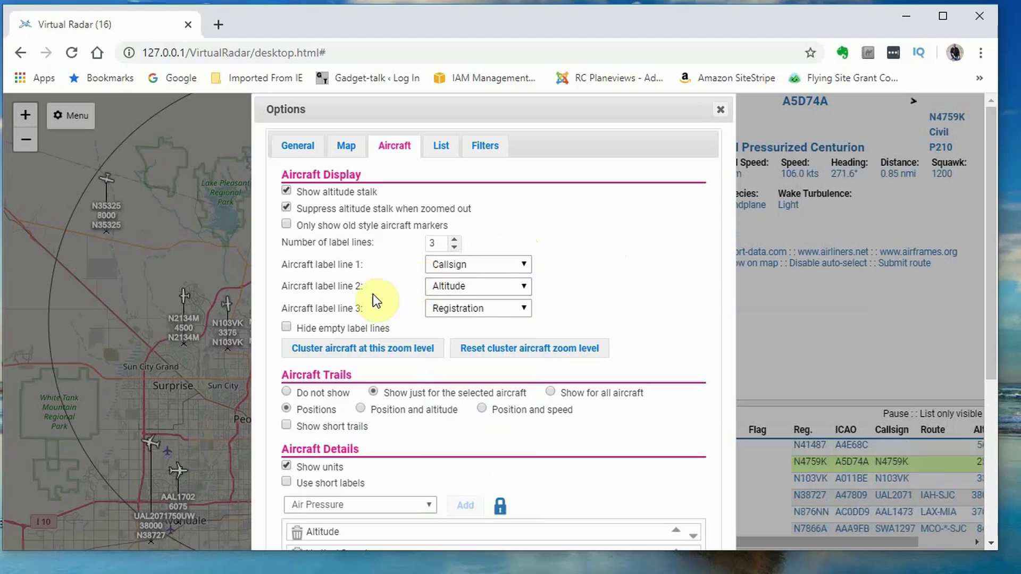
{"action": "scroll", "coordinate": [653, 365], "scroll_direction": "down", "scroll_amount": 3}
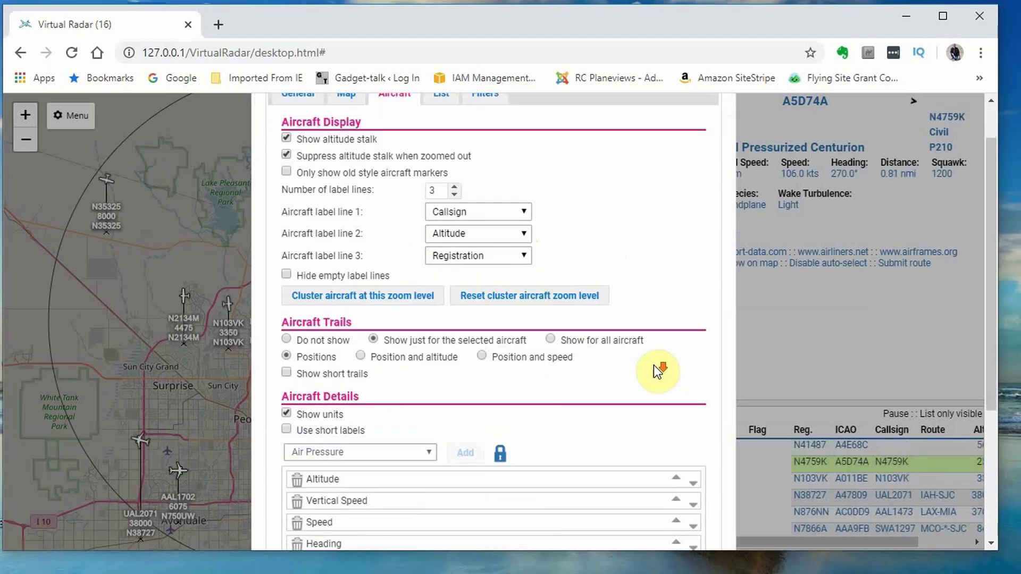
{"action": "scroll", "coordinate": [654, 365], "scroll_direction": "up", "scroll_amount": 3}
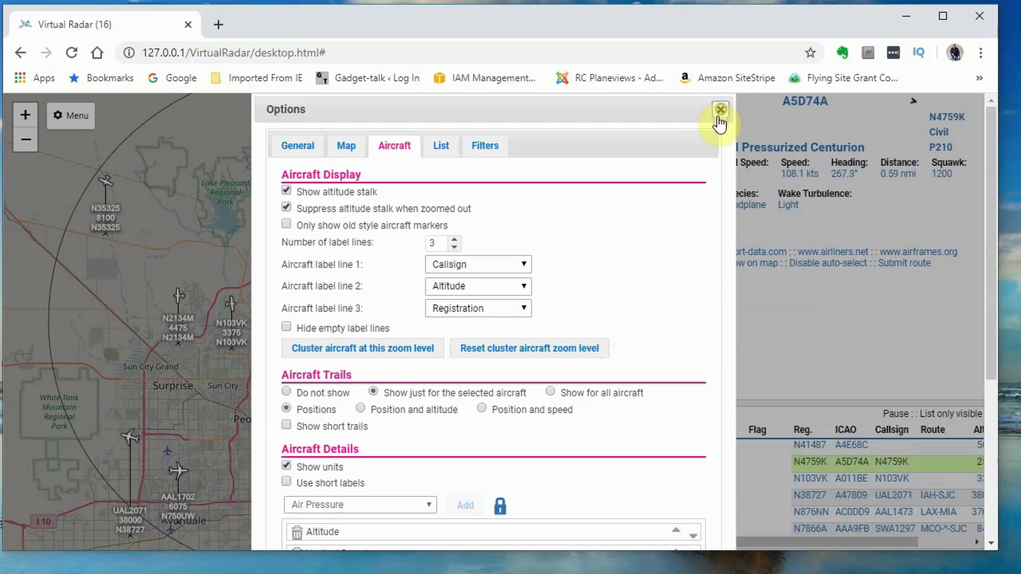
Close Options and zoom and pan the map to frame all aircraft inside the range circles
{"action": "left_click", "coordinate": [417, 347]}
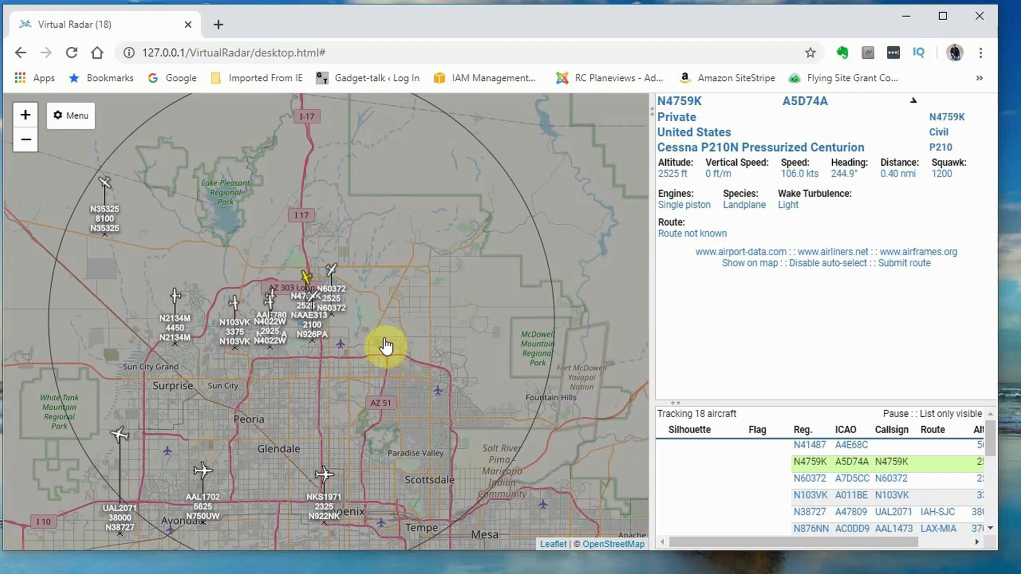
{"action": "scroll", "coordinate": [381, 346], "scroll_direction": "up", "scroll_amount": 2}
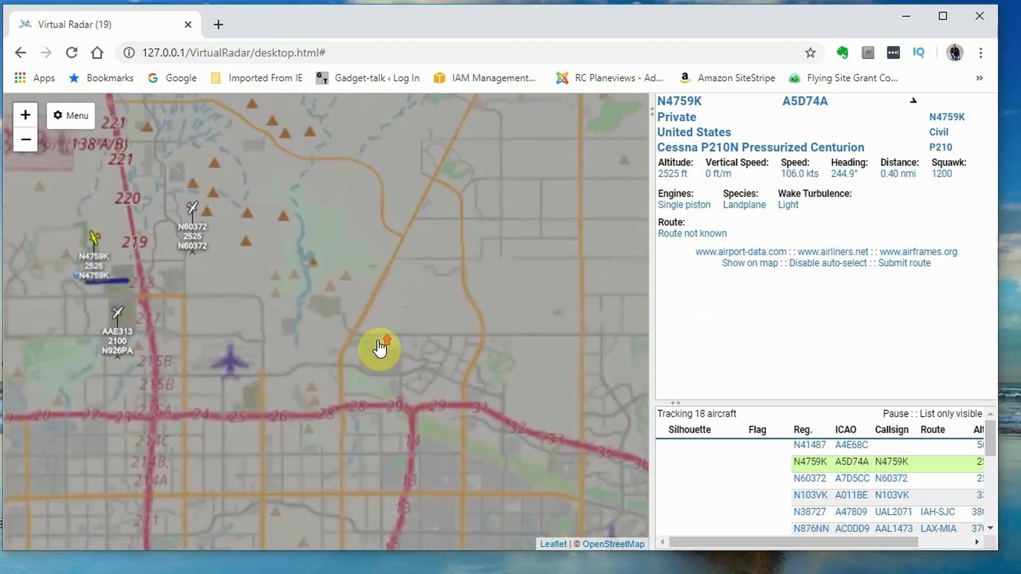
{"action": "scroll", "coordinate": [381, 351], "scroll_direction": "down", "scroll_amount": 3}
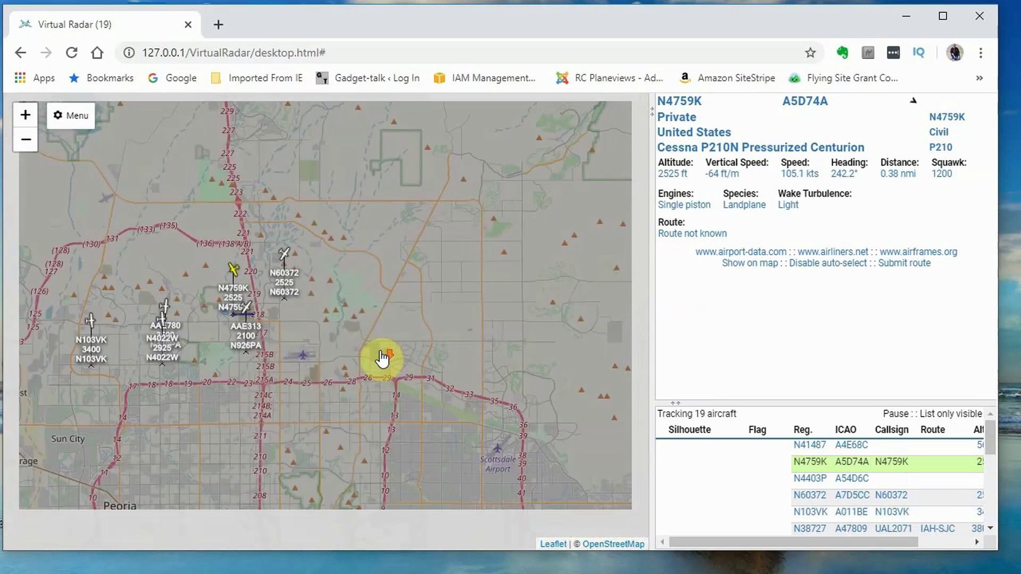
{"action": "scroll", "coordinate": [382, 361], "scroll_direction": "down", "scroll_amount": 2}
{"action": "left_click_drag", "start_coordinate": [293, 388], "coordinate": [275, 364]}
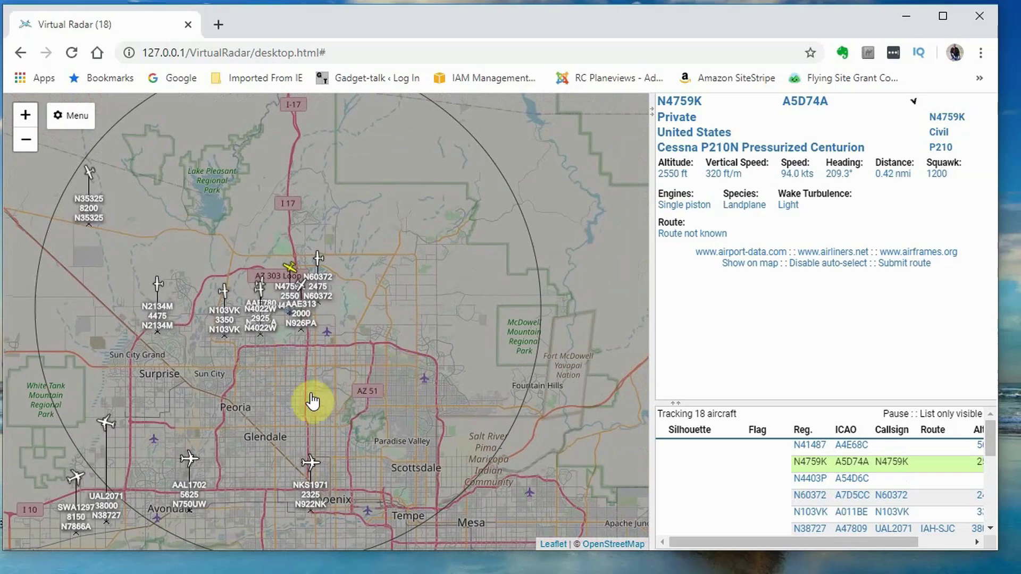
{"action": "scroll", "coordinate": [424, 359], "scroll_direction": "down", "scroll_amount": 1}
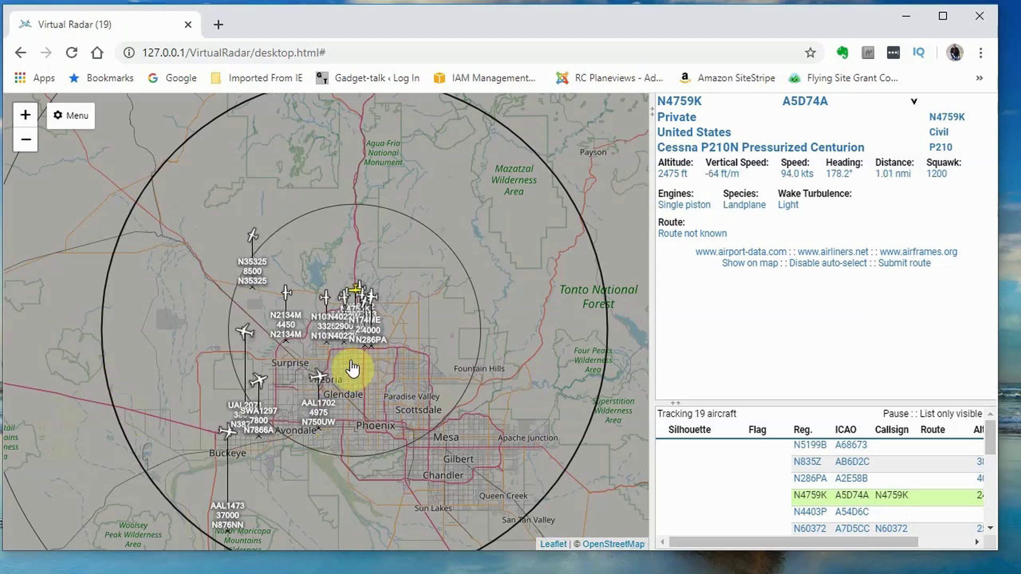
Inspect aircraft N35325, UAL2071 and N2134M, then re-enable auto-select of the nearest aircraft
{"action": "left_click", "coordinate": [253, 238]}
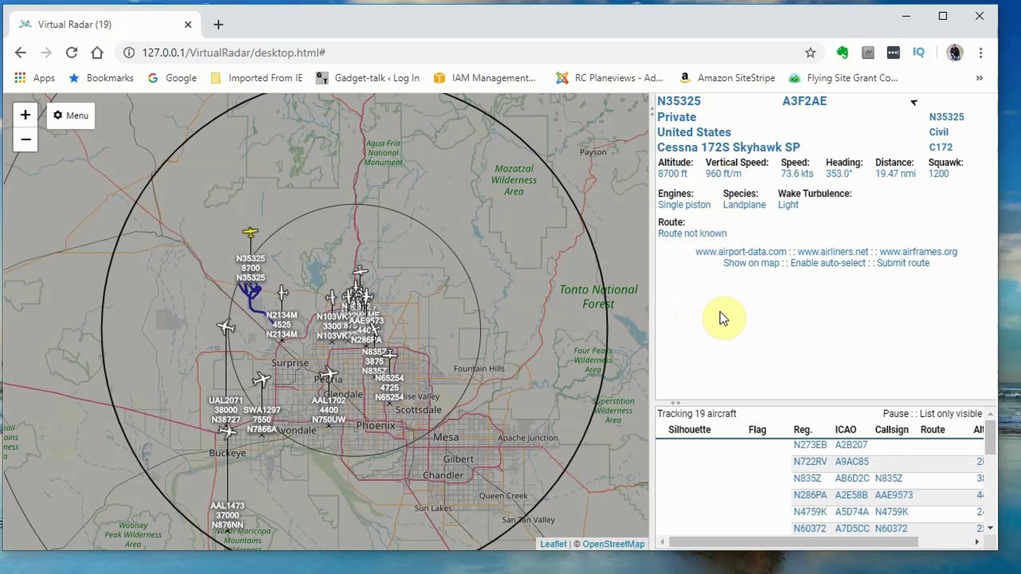
{"action": "left_click", "coordinate": [208, 291]}
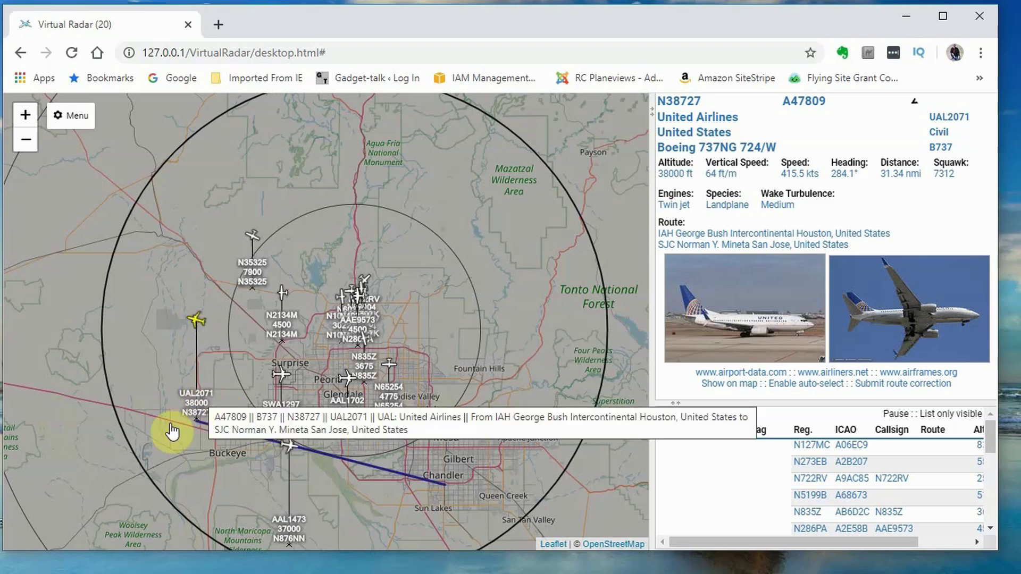
{"action": "mouse_move", "coordinate": [193, 425]}
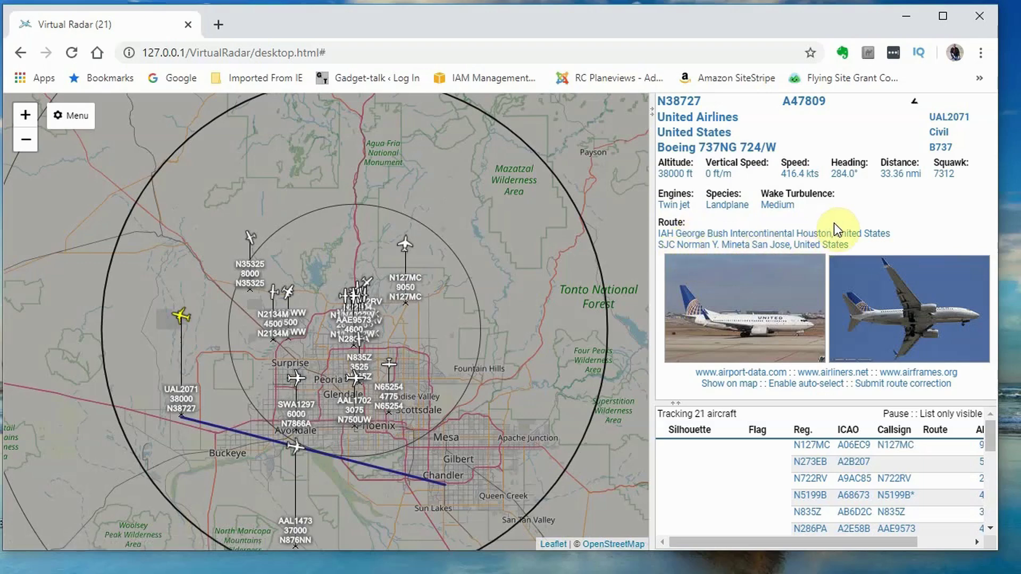
{"action": "mouse_move", "coordinate": [775, 210]}
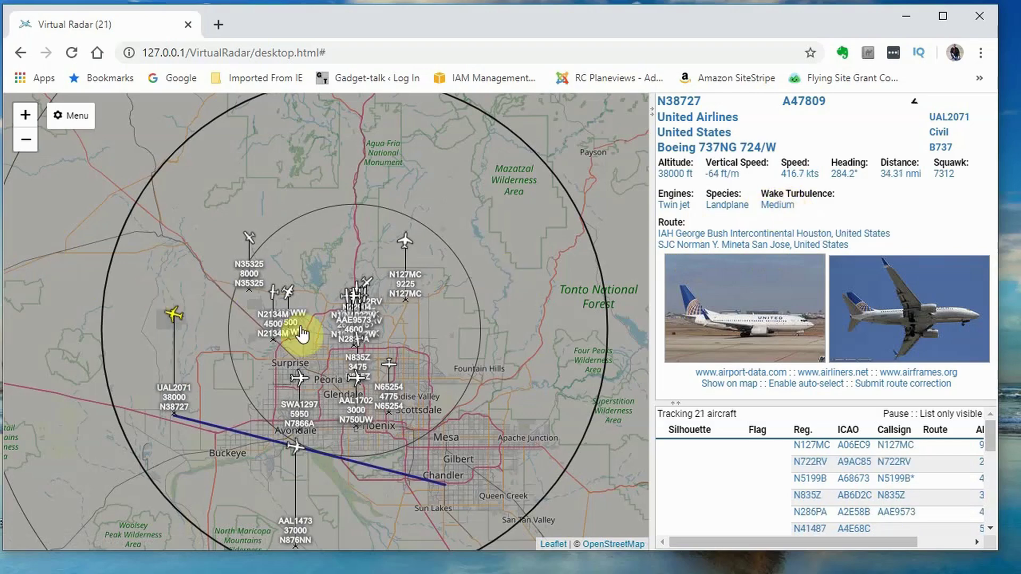
{"action": "left_click", "coordinate": [273, 293]}
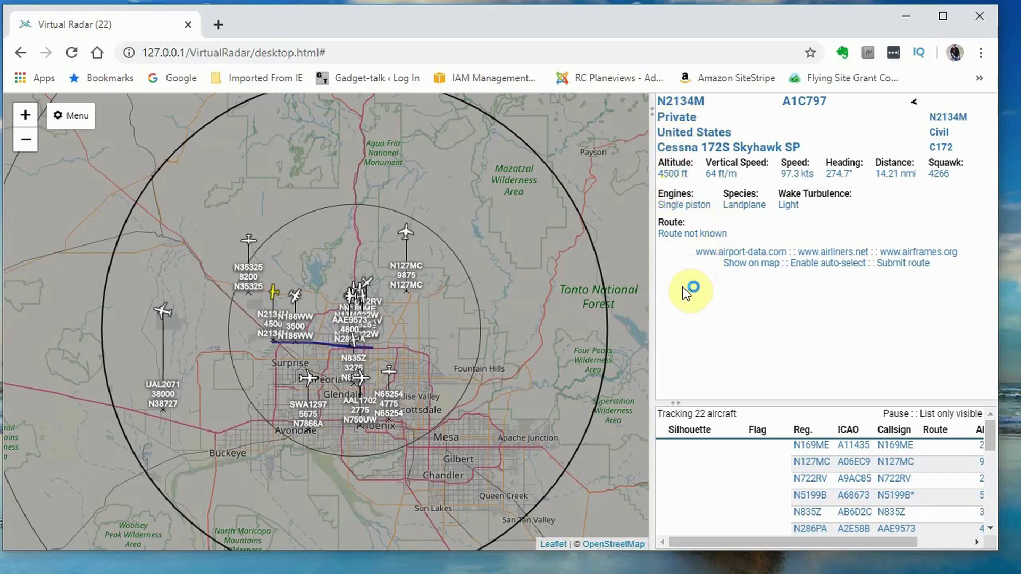
{"action": "left_click", "coordinate": [828, 262]}
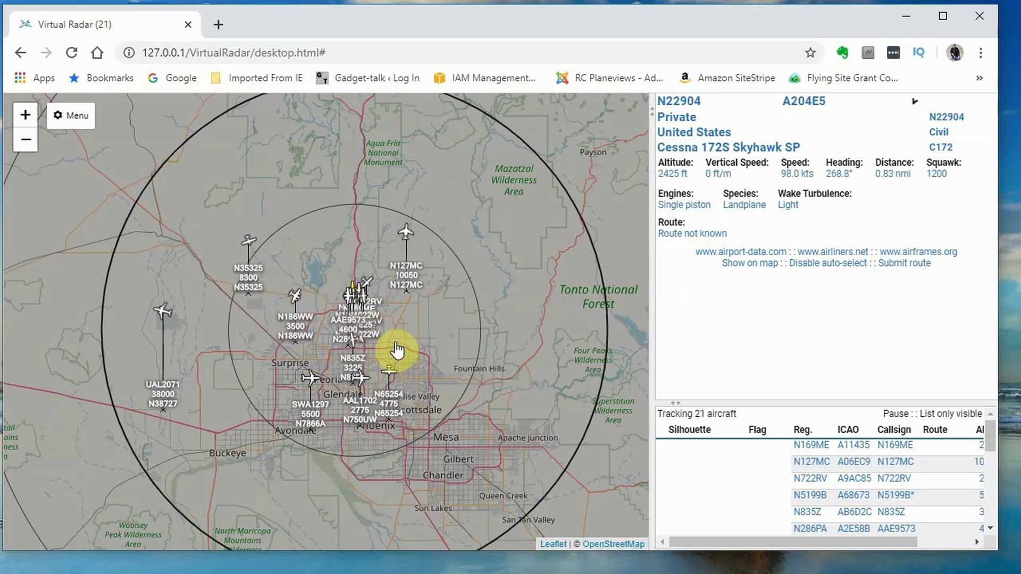
{"action": "scroll", "coordinate": [397, 350], "scroll_direction": "up", "scroll_amount": 1}
{"action": "scroll", "coordinate": [392, 353], "scroll_direction": "up", "scroll_amount": 1}
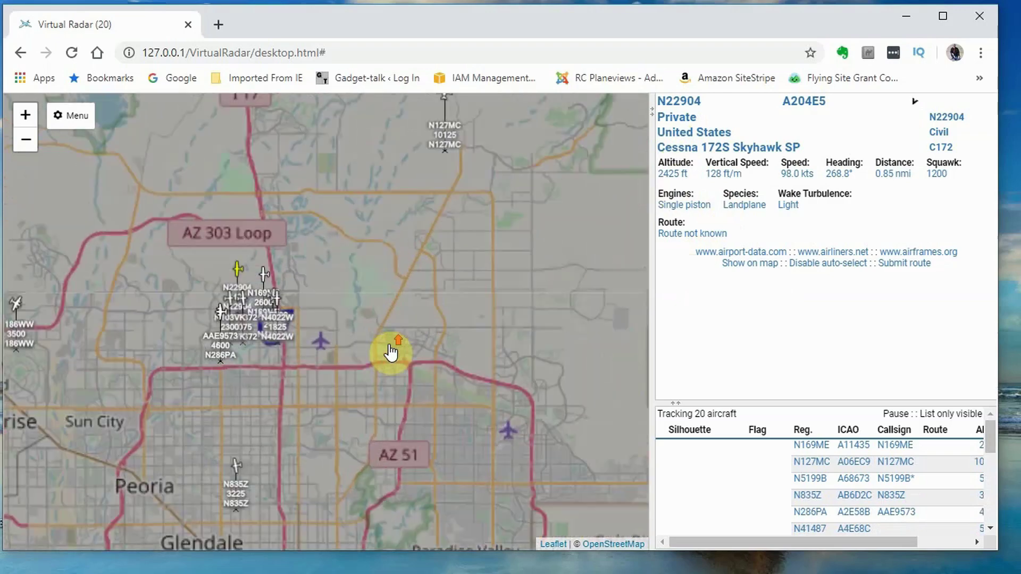
{"action": "scroll", "coordinate": [301, 358], "scroll_direction": "up", "scroll_amount": 1}
{"action": "left_click_drag", "start_coordinate": [306, 300], "coordinate": [412, 312]}
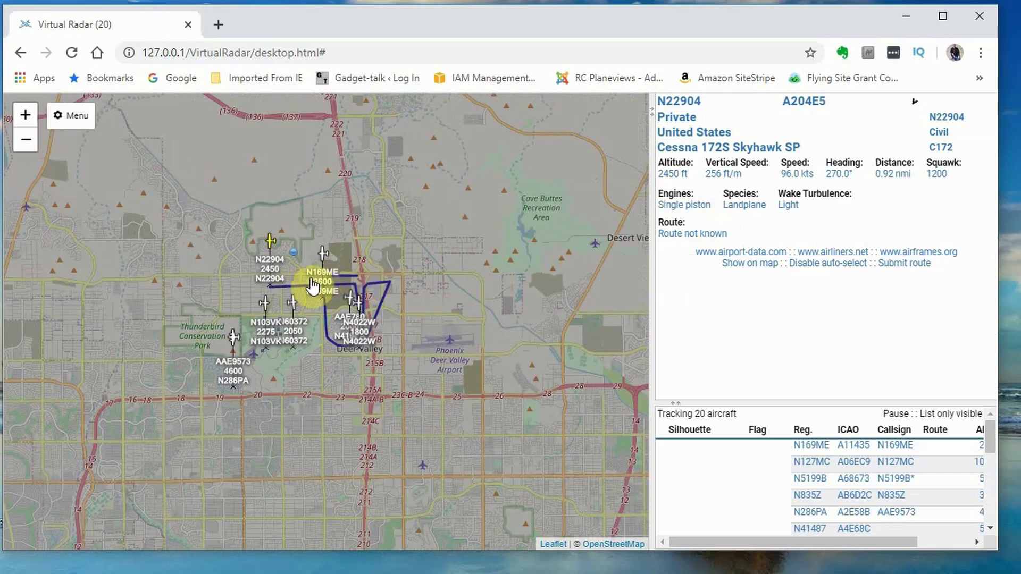
{"action": "mouse_move", "coordinate": [312, 288]}
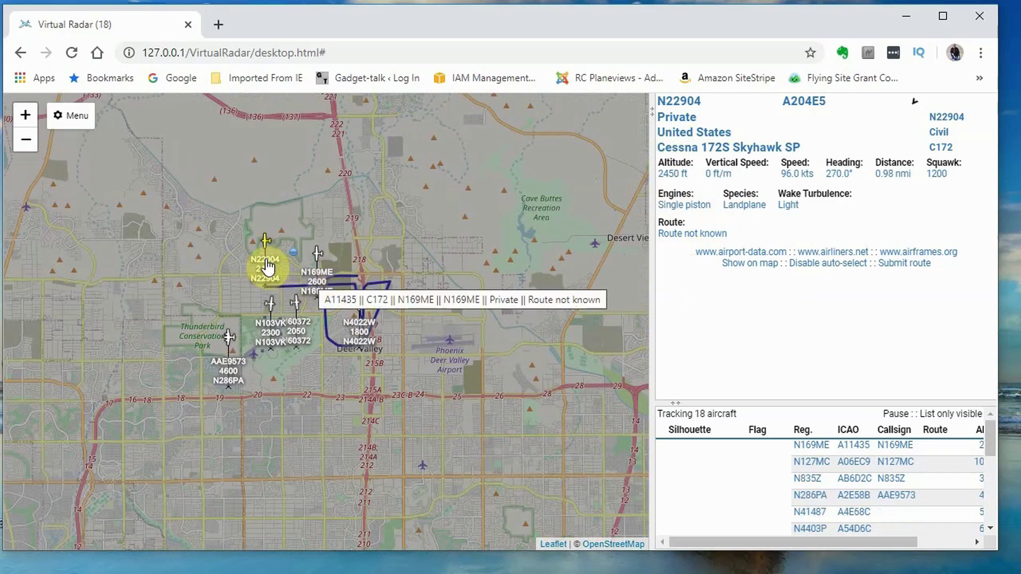
{"action": "mouse_move", "coordinate": [267, 268]}
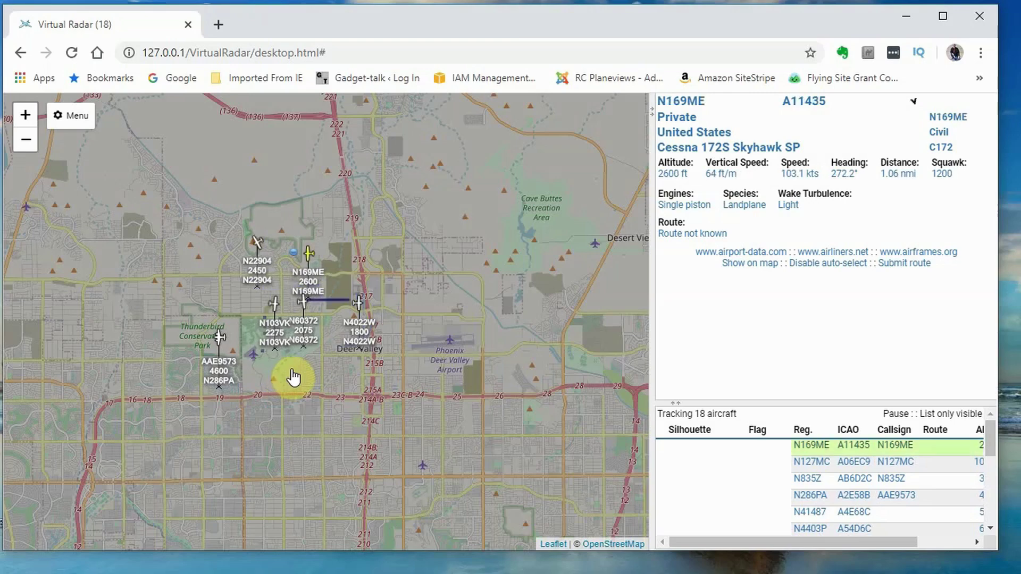
{"action": "scroll", "coordinate": [295, 381], "scroll_direction": "down", "scroll_amount": 2}
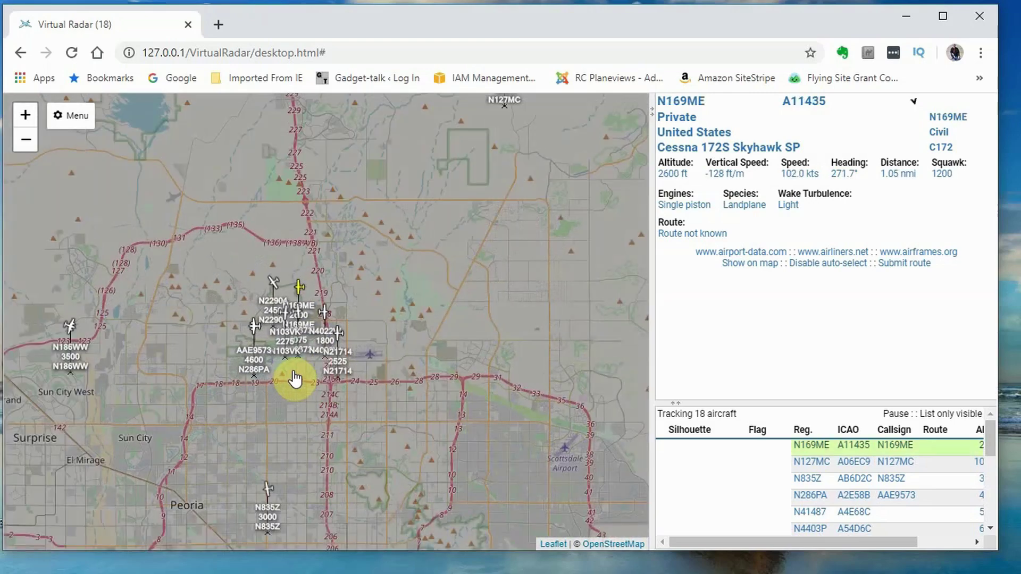
{"action": "scroll", "coordinate": [296, 380], "scroll_direction": "down", "scroll_amount": 1}
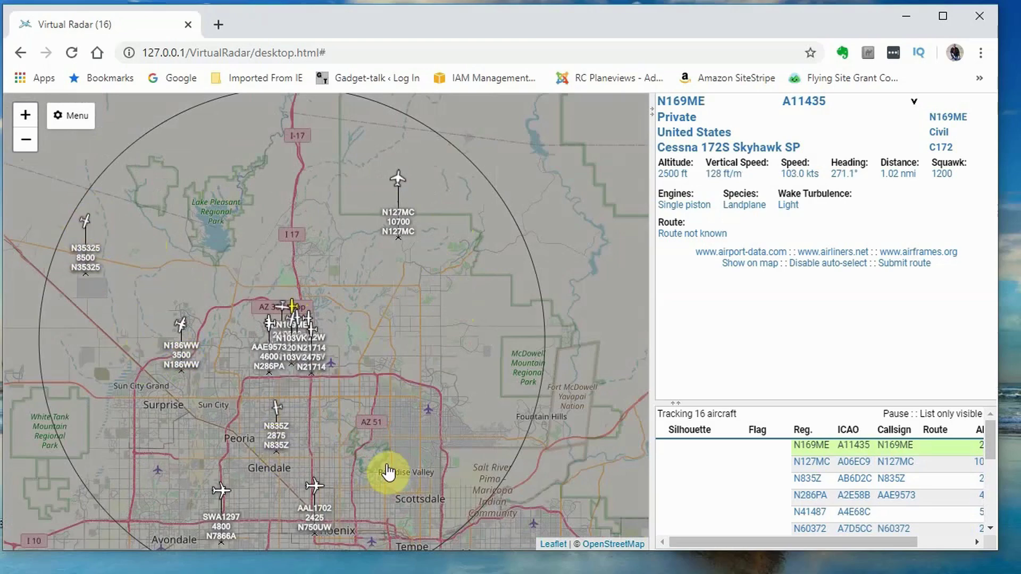
{"action": "scroll", "coordinate": [361, 447], "scroll_direction": "up", "scroll_amount": 1}
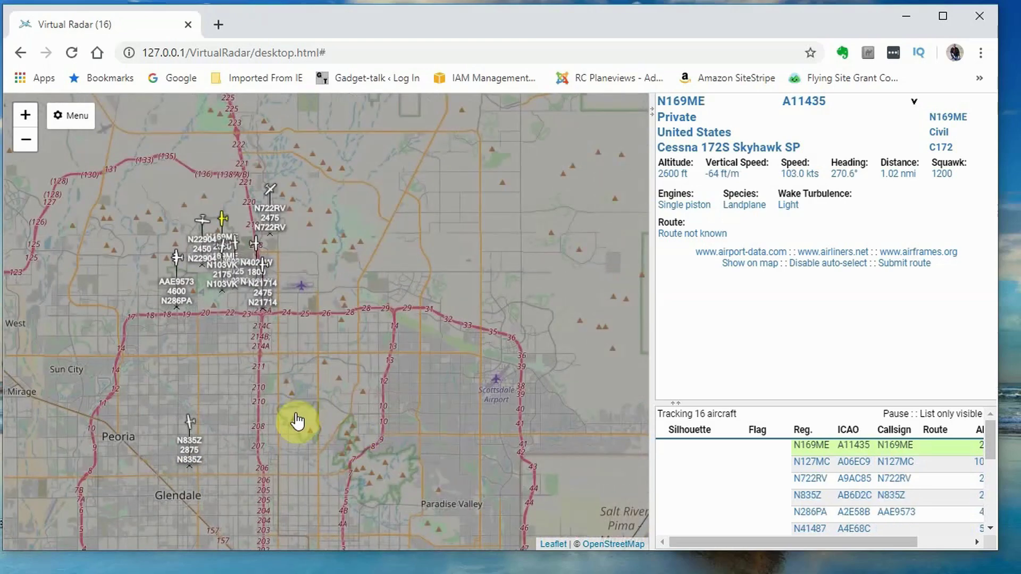
{"action": "left_click_drag", "start_coordinate": [273, 336], "coordinate": [348, 310]}
{"action": "scroll", "coordinate": [348, 311], "scroll_direction": "down", "scroll_amount": 4}
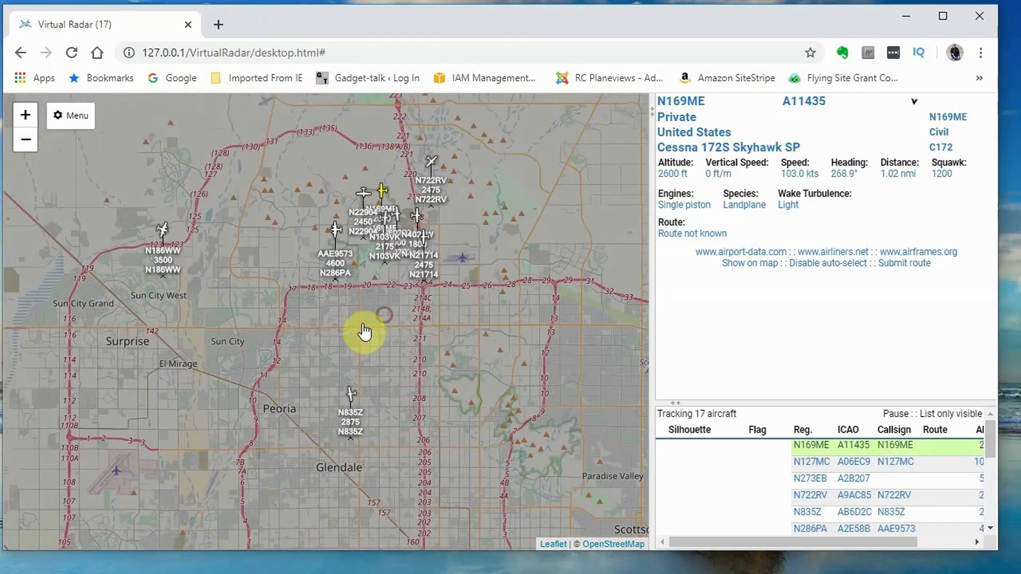